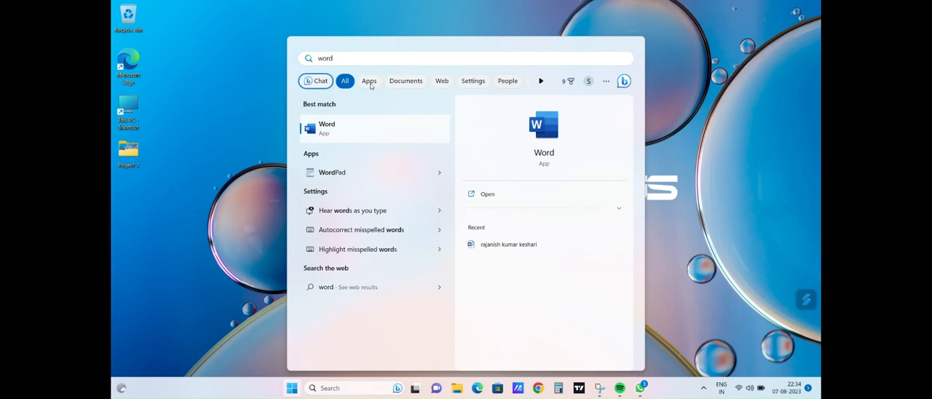
Step: Create a blank Word document and insert the Gaussian Integral equation from the Office.com equations
{"action": "left_click", "coordinate": [328, 128]}
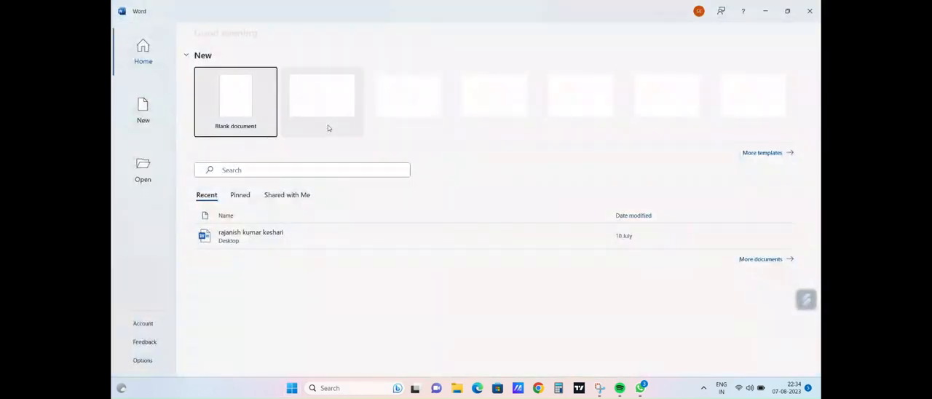
{"action": "left_click", "coordinate": [216, 104]}
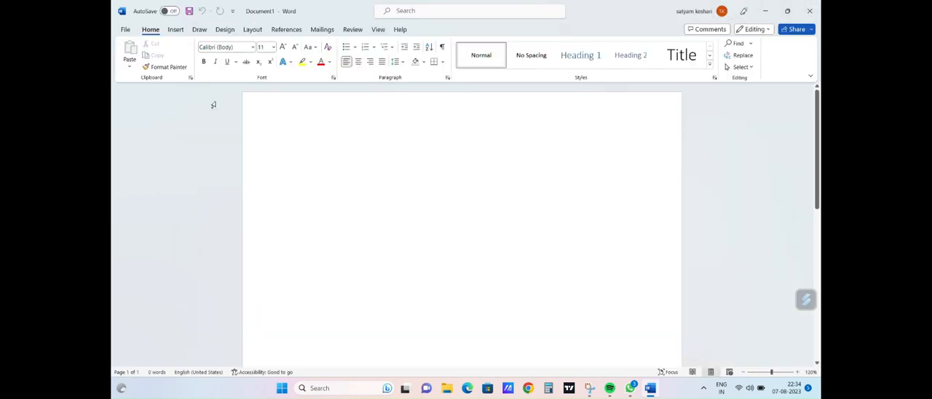
{"action": "left_click", "coordinate": [176, 29]}
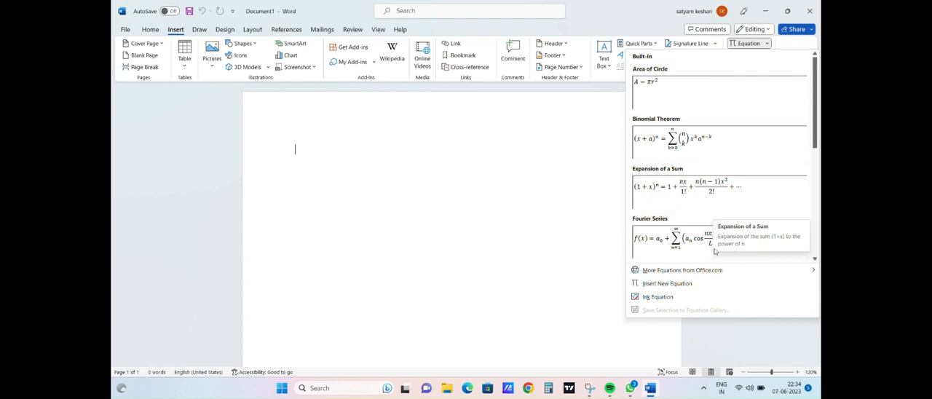
{"action": "mouse_move", "coordinate": [716, 272]}
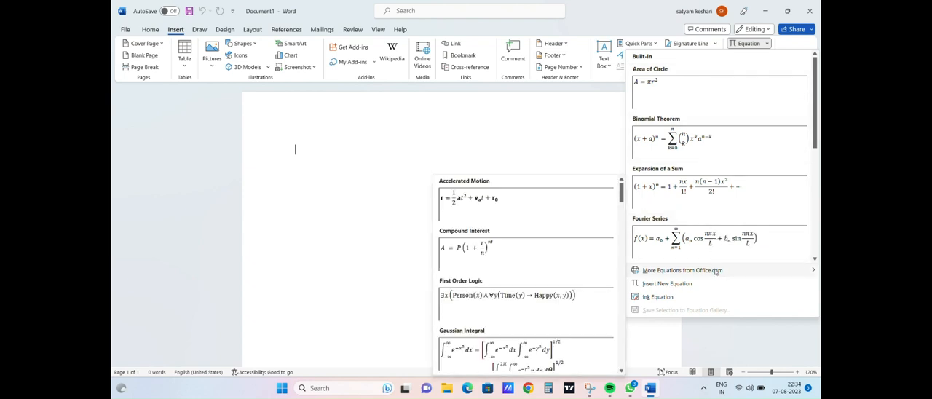
{"action": "left_click", "coordinate": [571, 348]}
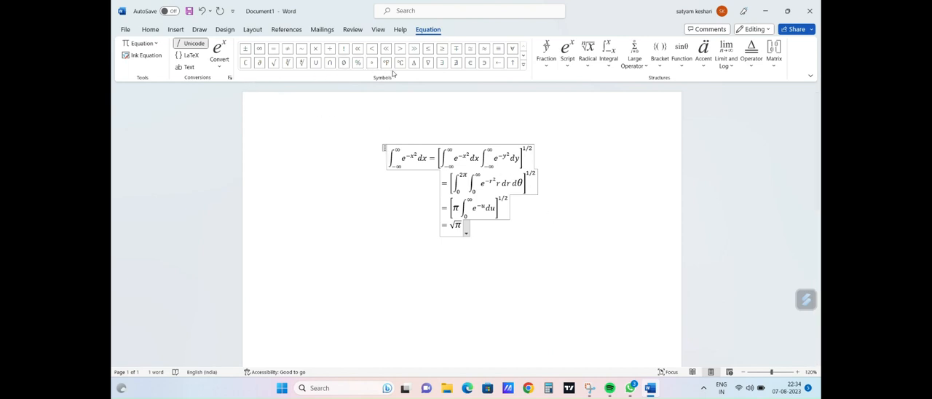
Step: Insert an epsilon symbol (ε) at the start of the equation and set the whole equation's font size to 26
{"action": "left_click", "coordinate": [523, 66]}
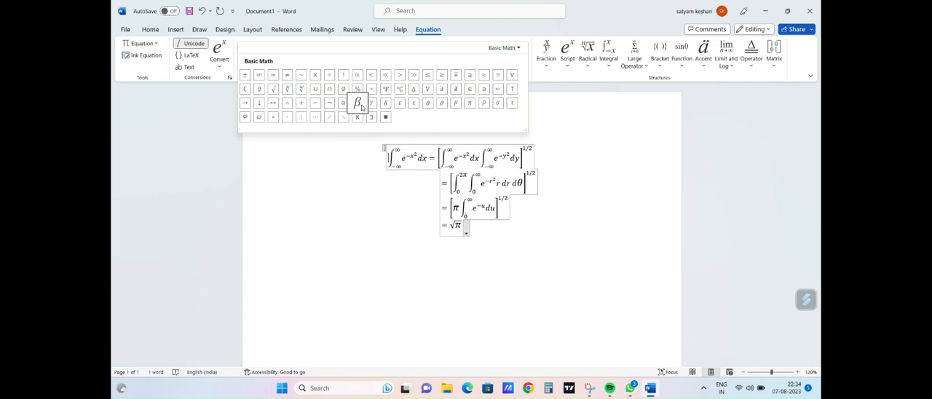
{"action": "left_click", "coordinate": [399, 103]}
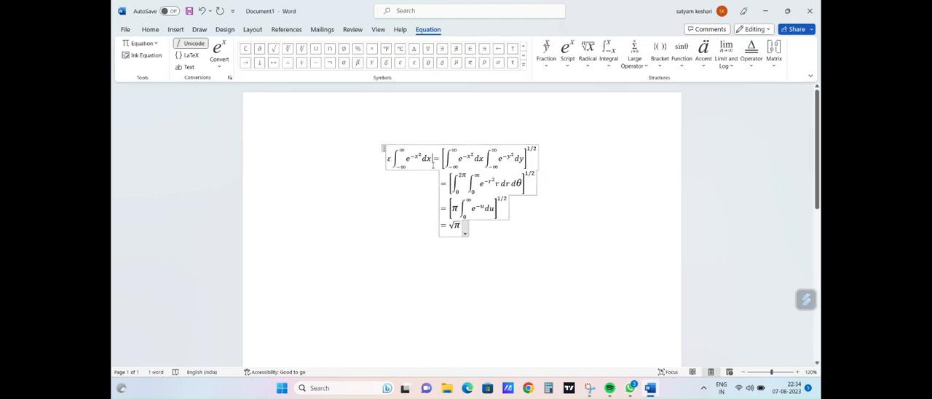
{"action": "key", "text": "ctrl+a"}
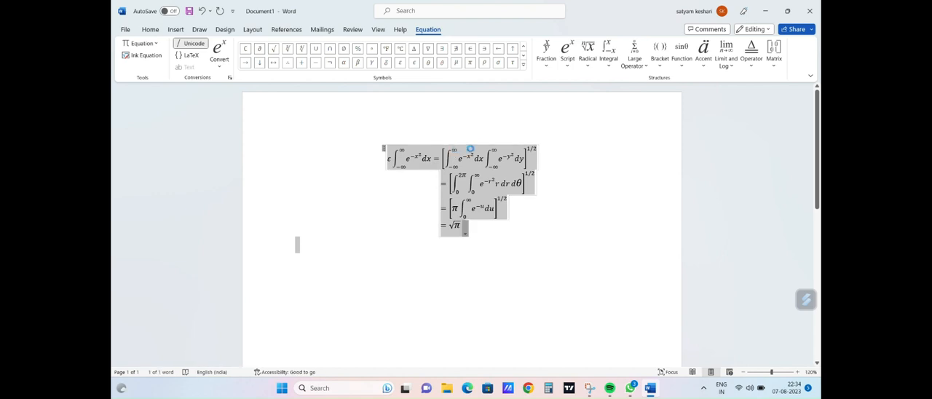
{"action": "right_click", "coordinate": [492, 144]}
{"action": "left_click", "coordinate": [521, 123]}
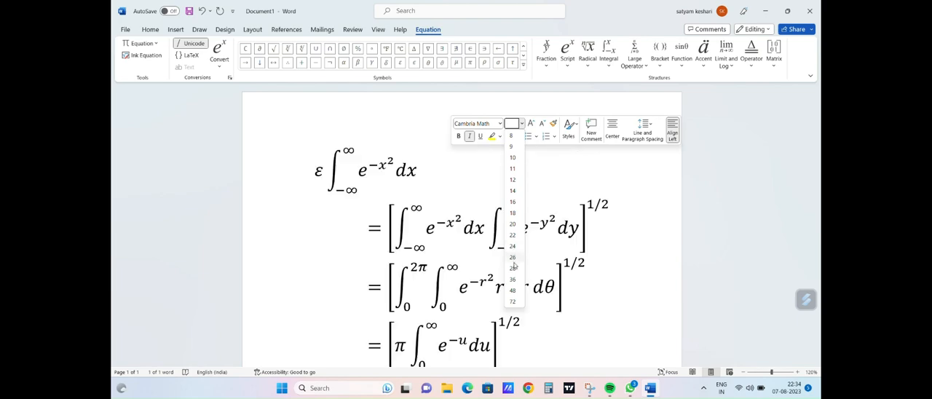
{"action": "left_click", "coordinate": [514, 258]}
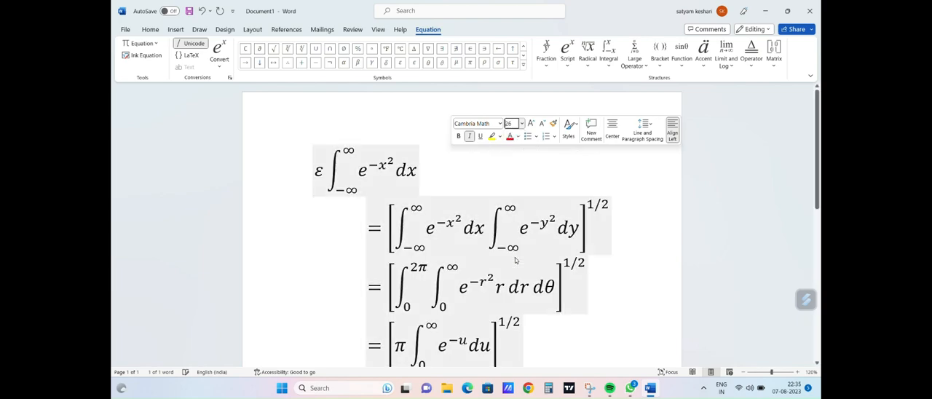
{"action": "left_click", "coordinate": [612, 241]}
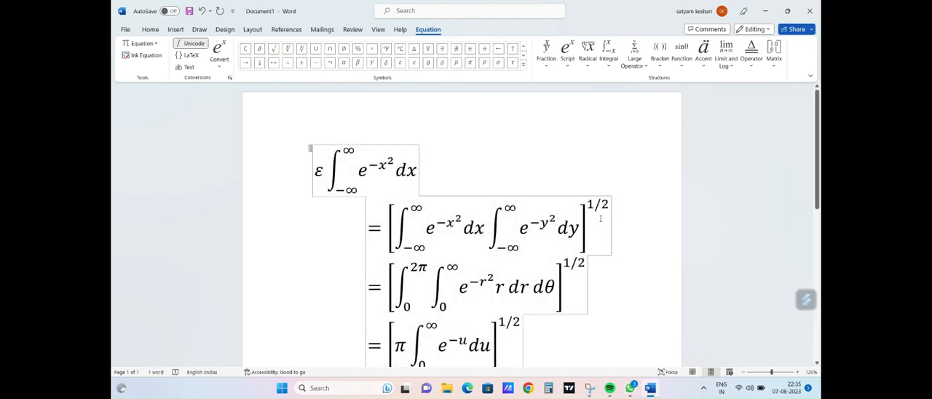
{"action": "scroll", "coordinate": [602, 219], "scroll_direction": "down", "scroll_amount": 5}
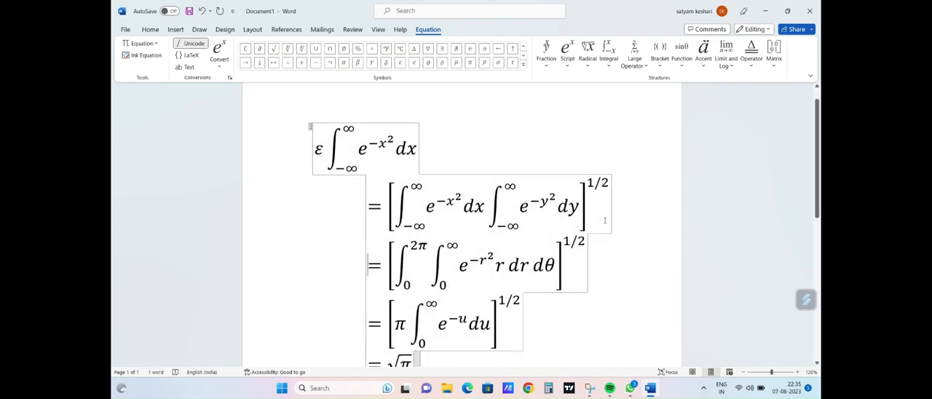
{"action": "left_click", "coordinate": [682, 67]}
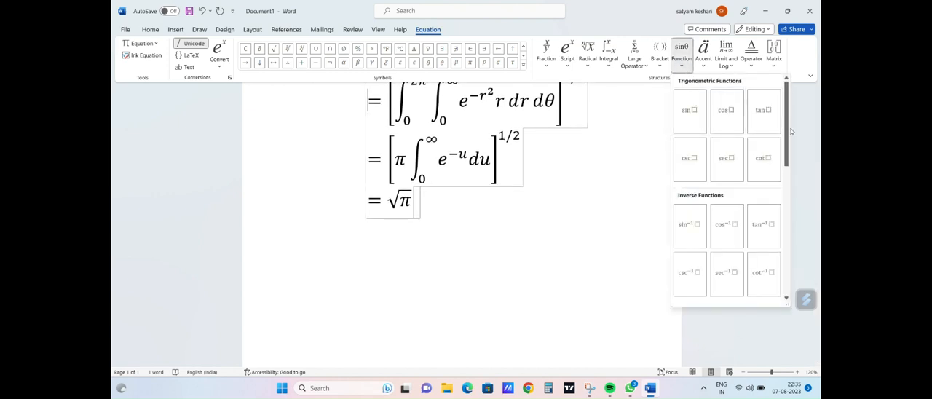
{"action": "left_click", "coordinate": [613, 68]}
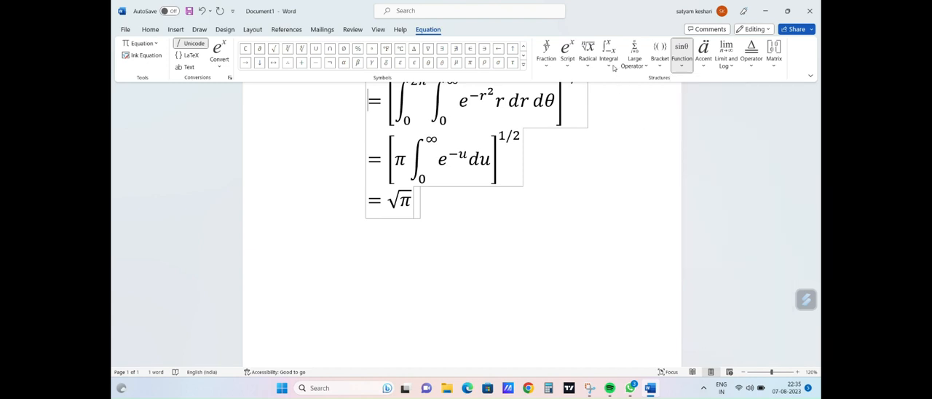
{"action": "left_click", "coordinate": [614, 68]}
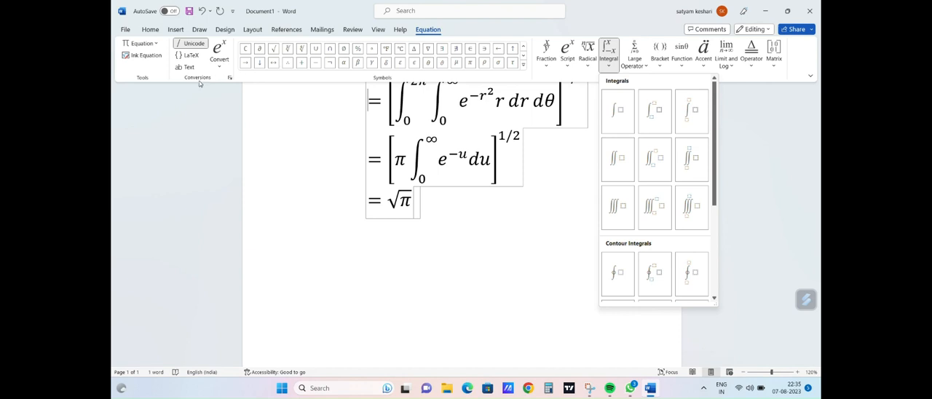
Step: Open the full symbol list for the empty line below the equation and move its dialog clear of that line
{"action": "left_click", "coordinate": [294, 251]}
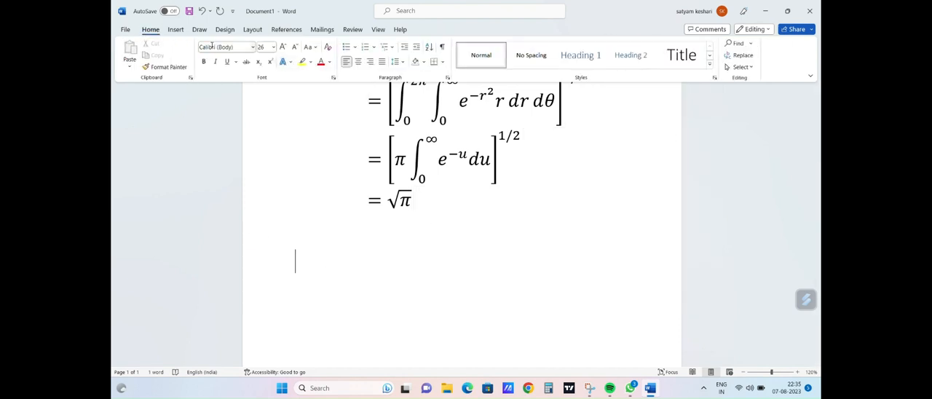
{"action": "left_click", "coordinate": [177, 31]}
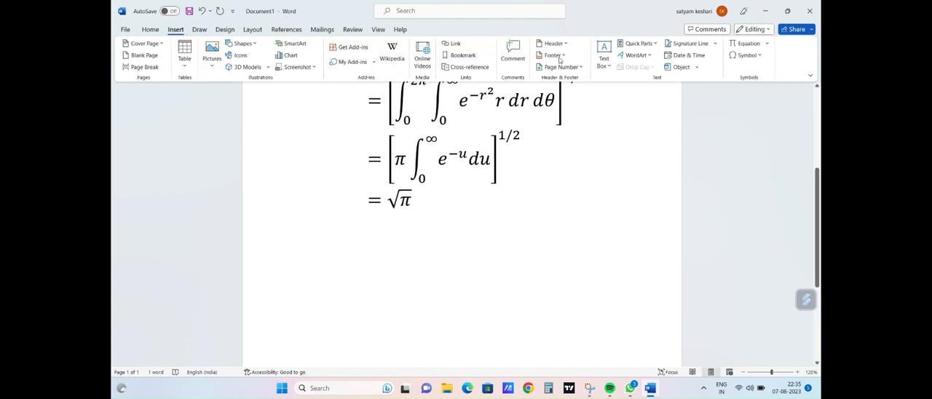
{"action": "left_click", "coordinate": [760, 56]}
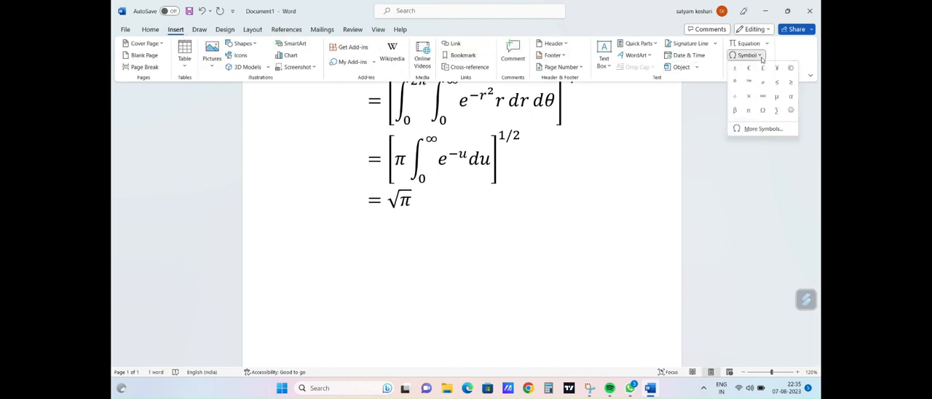
{"action": "left_click", "coordinate": [757, 130]}
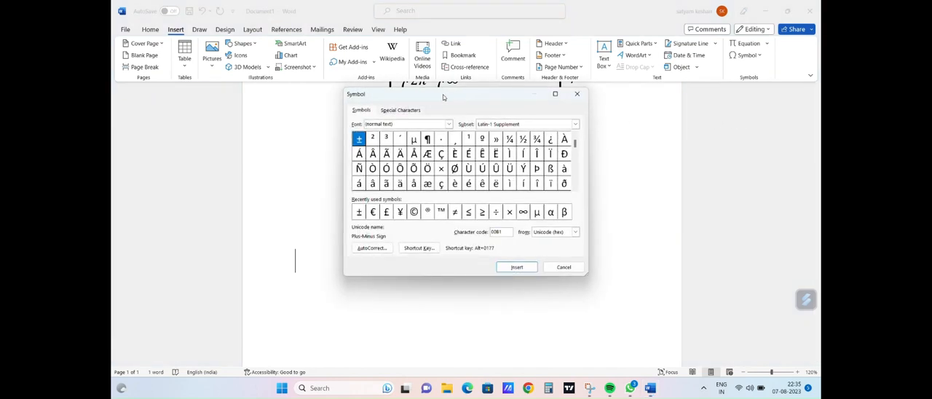
{"action": "left_click_drag", "start_coordinate": [442, 95], "coordinate": [511, 89]}
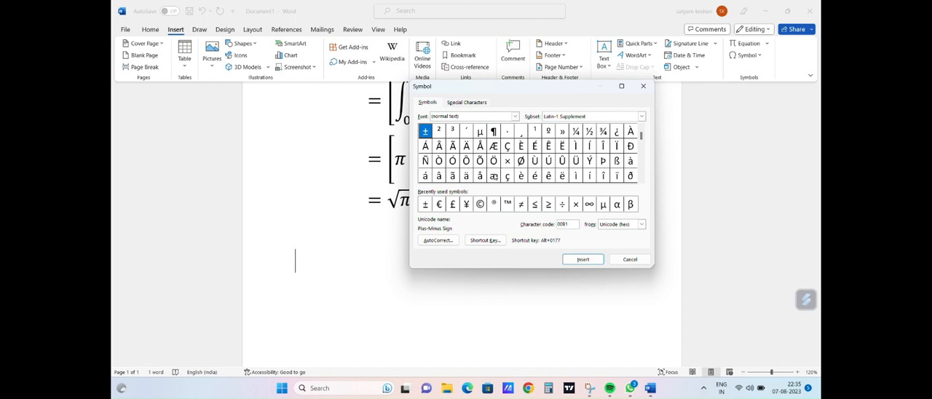
Step: Review the special characters list and enter a plus-minus sign (±) on the empty line below the equation
{"action": "left_click", "coordinate": [467, 102]}
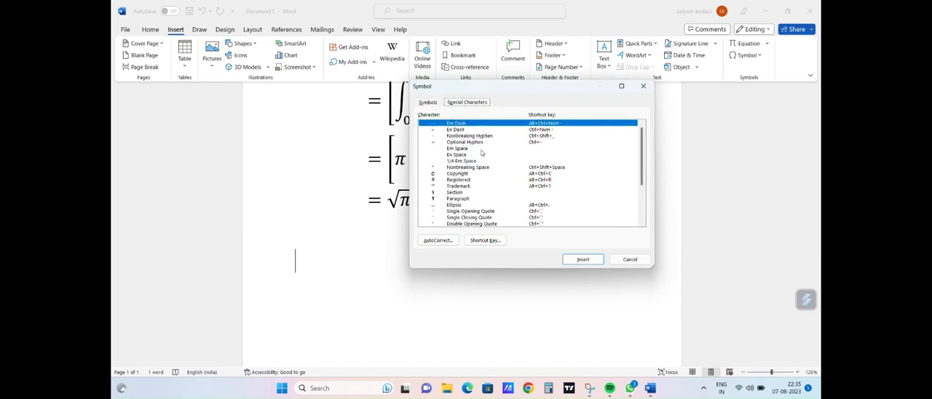
{"action": "scroll", "coordinate": [481, 152], "scroll_direction": "down", "scroll_amount": 2}
{"action": "scroll", "coordinate": [487, 166], "scroll_direction": "up", "scroll_amount": 3}
{"action": "left_click", "coordinate": [427, 103]}
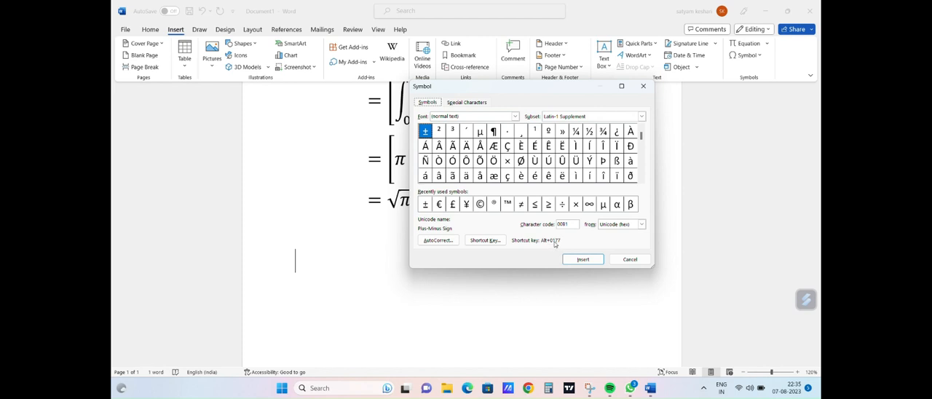
{"action": "left_click", "coordinate": [295, 263]}
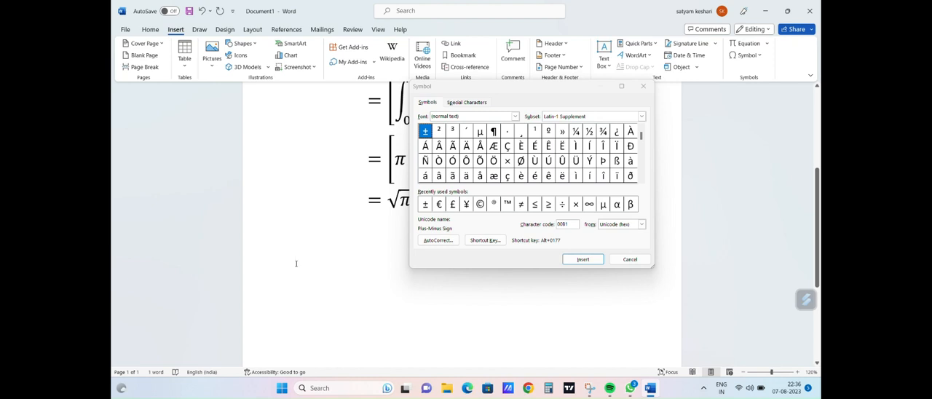
{"action": "type", "text": "±"}
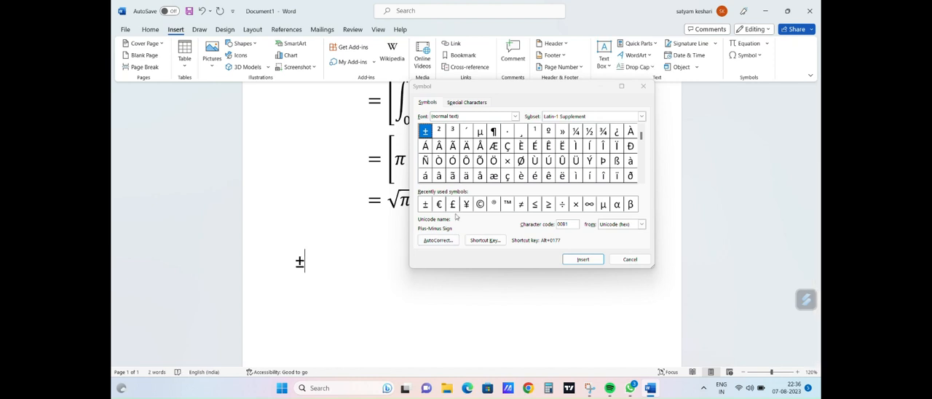
Step: Browse the normal text symbols through Latin Extended-A and select Latin Small Letter Lambda With Stroke to check its shortcut
{"action": "left_click", "coordinate": [478, 118]}
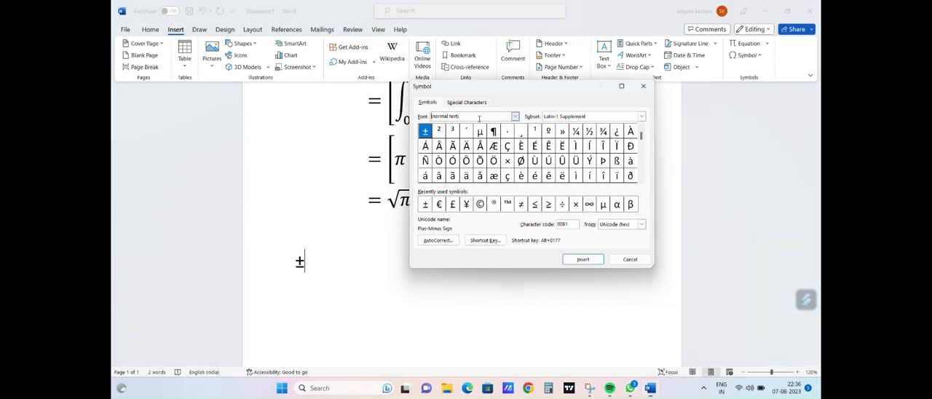
{"action": "left_click", "coordinate": [641, 180]}
{"action": "left_click", "coordinate": [641, 180]}
{"action": "left_click", "coordinate": [640, 180]}
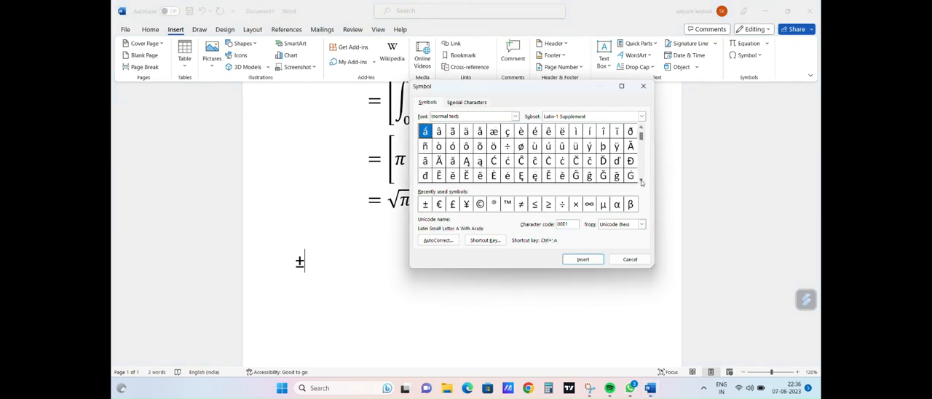
{"action": "left_click", "coordinate": [640, 180]}
{"action": "left_click", "coordinate": [641, 180]}
{"action": "left_click", "coordinate": [641, 180]}
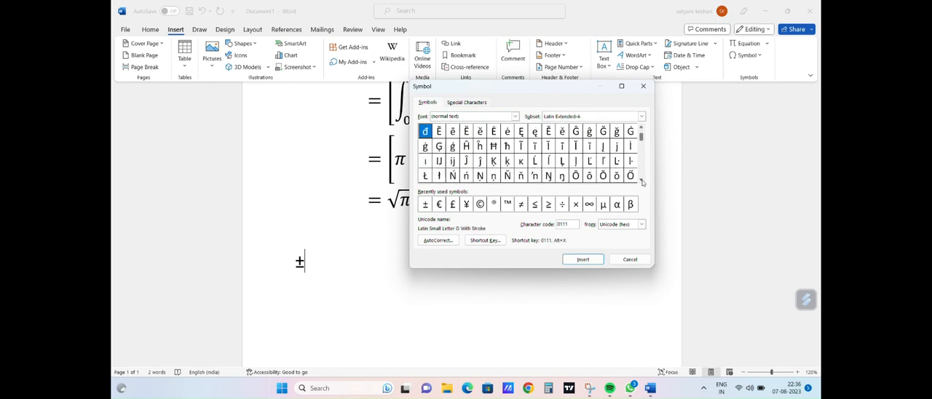
{"action": "left_click", "coordinate": [641, 180]}
{"action": "left_click", "coordinate": [641, 180]}
{"action": "left_click", "coordinate": [641, 180]}
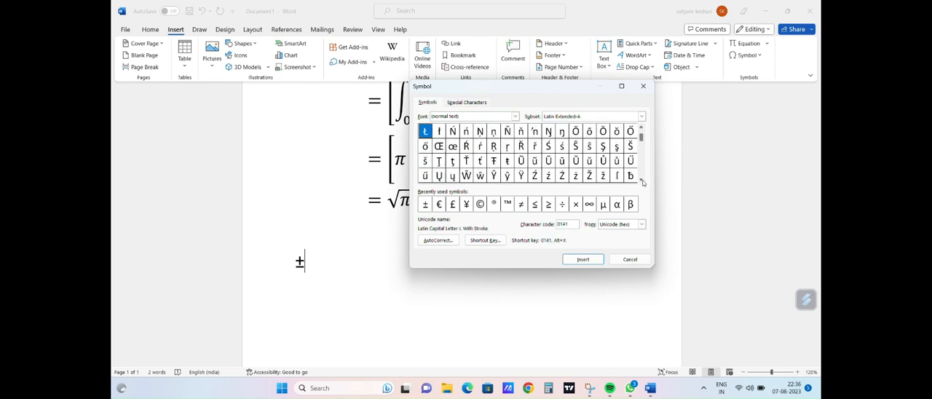
{"action": "left_click", "coordinate": [641, 180]}
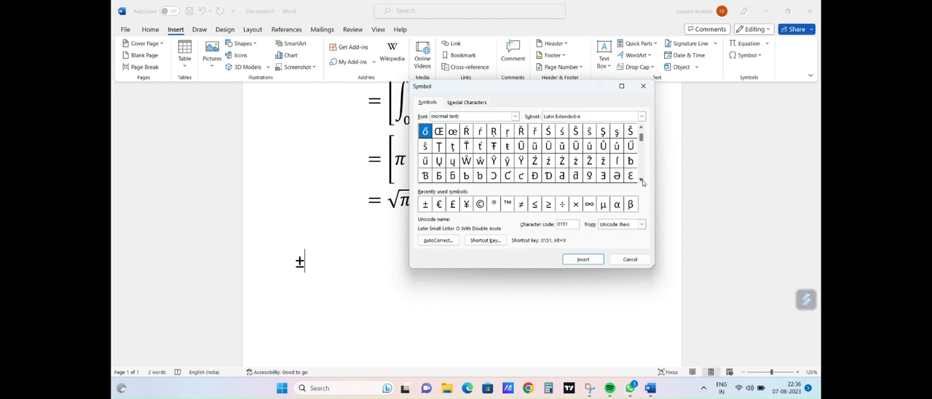
{"action": "left_click", "coordinate": [641, 179]}
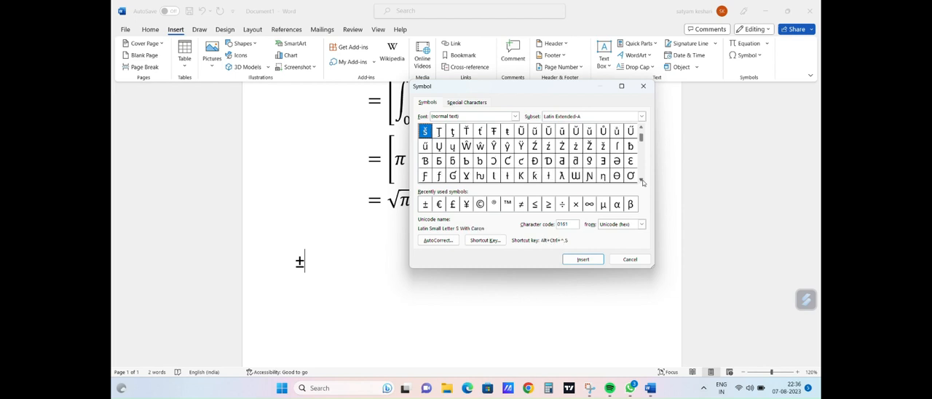
{"action": "left_click", "coordinate": [561, 176]}
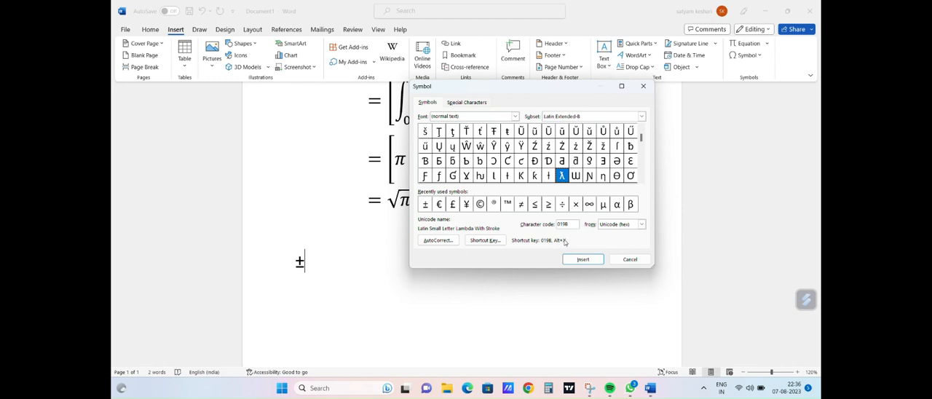
Step: Try to produce the lambda symbol after the ± sign with the Unicode character code conversion
{"action": "left_click", "coordinate": [305, 263]}
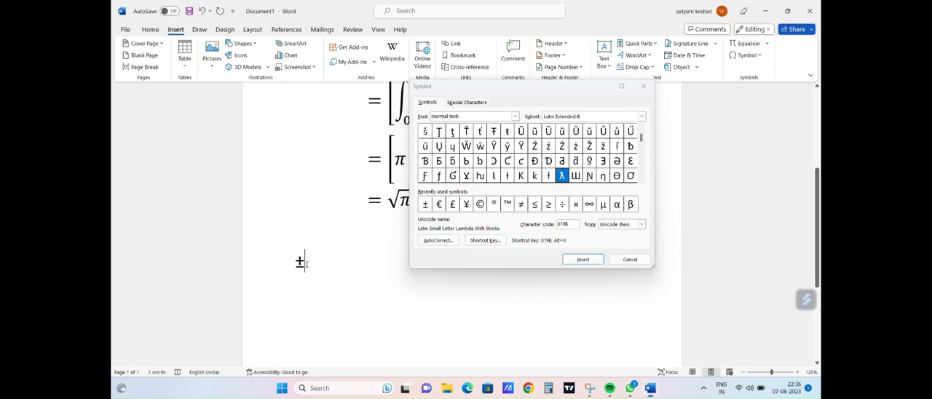
{"action": "key", "text": "alt+x"}
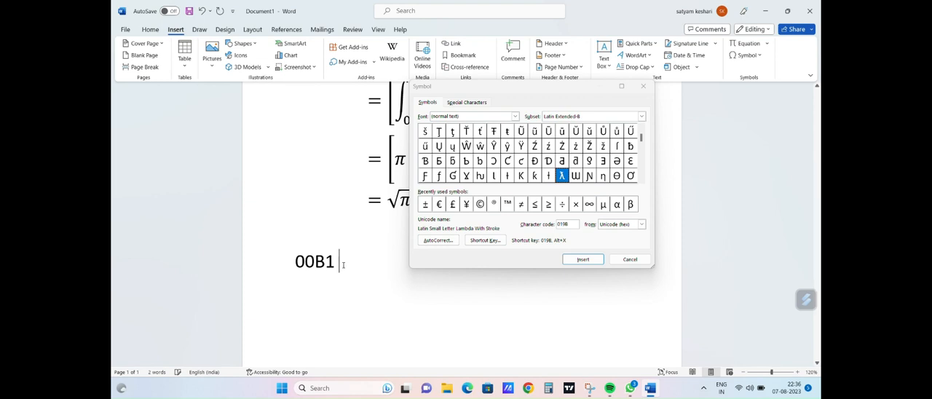
{"action": "key", "text": "alt+x"}
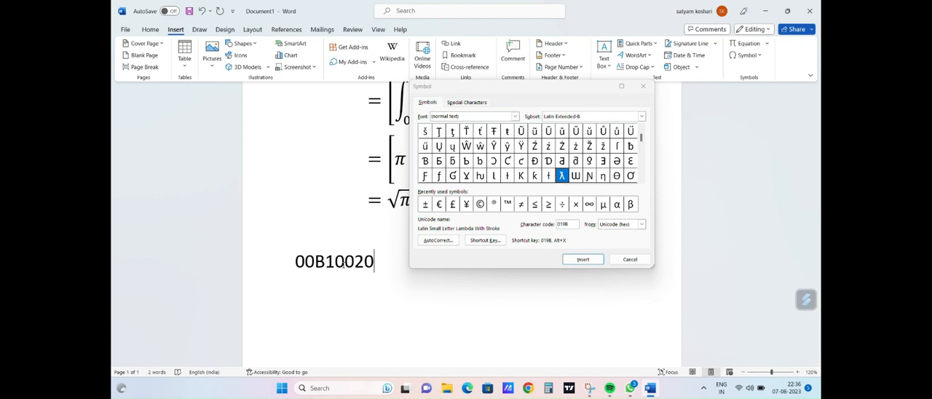
Step: Delete the leftover code text 00B10020 from the line below the equation
{"action": "double_click", "coordinate": [357, 304]}
{"action": "left_click", "coordinate": [323, 328]}
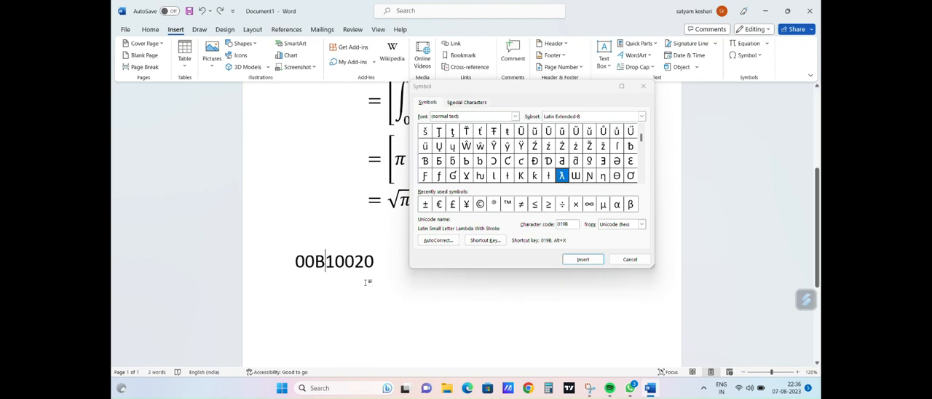
{"action": "left_click_drag", "start_coordinate": [375, 271], "coordinate": [290, 259]}
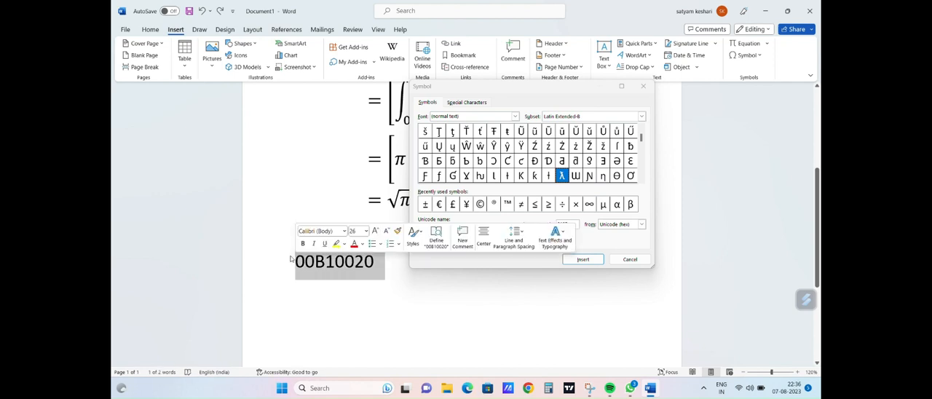
{"action": "key", "text": "BackSpace"}
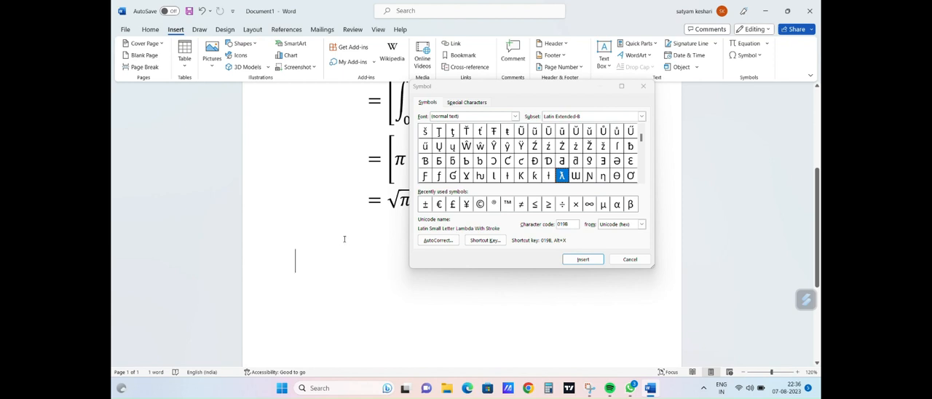
Step: Enter the code 019B on the empty line, convert it to the lambda with stroke (ƛ), and select the character
{"action": "double_click", "coordinate": [296, 266]}
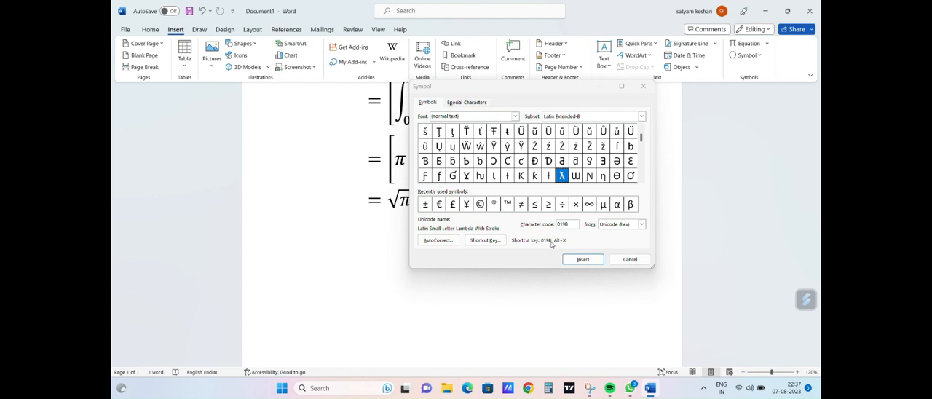
{"action": "type", "text": "01"}
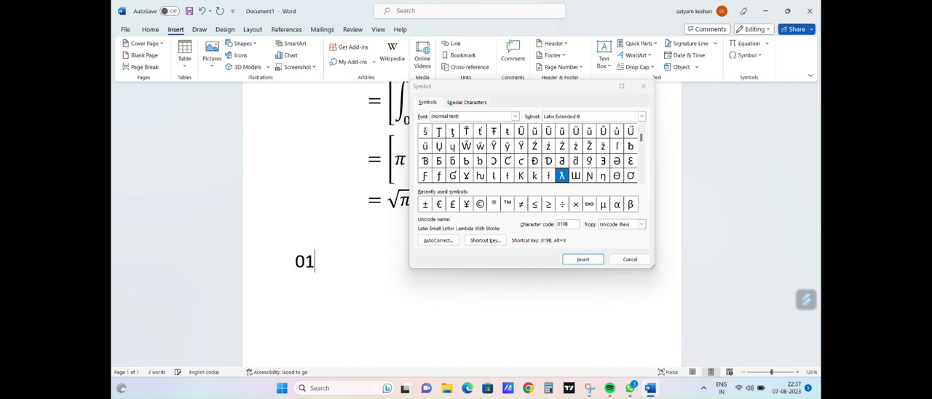
{"action": "type", "text": "9B"}
{"action": "key", "text": "alt"}
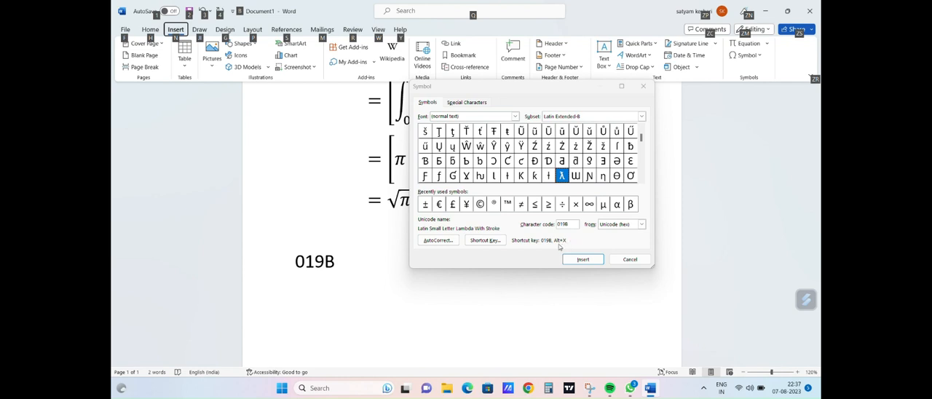
{"action": "key", "text": "alt"}
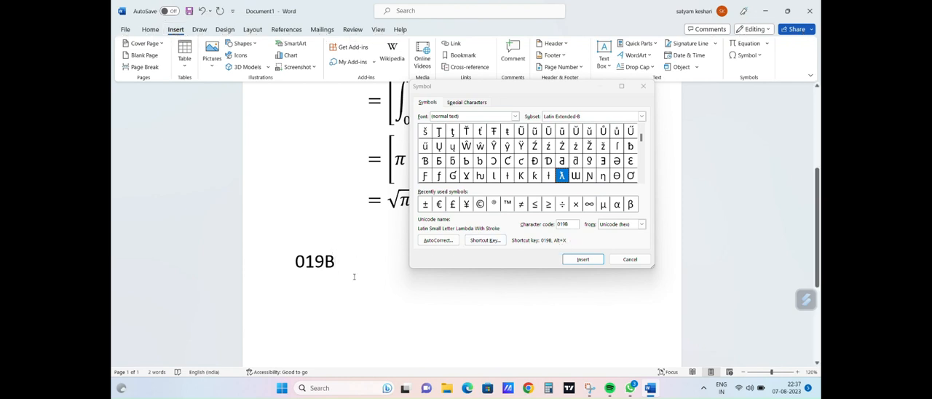
{"action": "key", "text": "alt+x"}
{"action": "left_click_drag", "start_coordinate": [306, 263], "coordinate": [288, 264]}
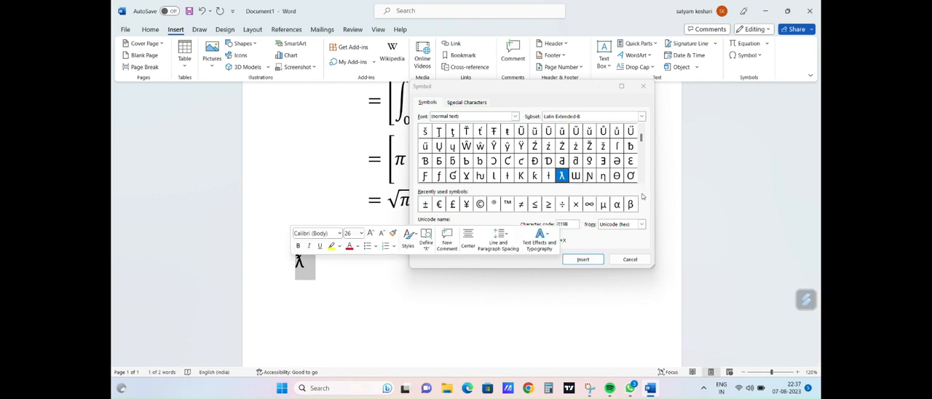
Step: Look further through the Latin Extended-B symbols of the normal text font
{"action": "left_click", "coordinate": [641, 181]}
{"action": "left_click", "coordinate": [642, 182]}
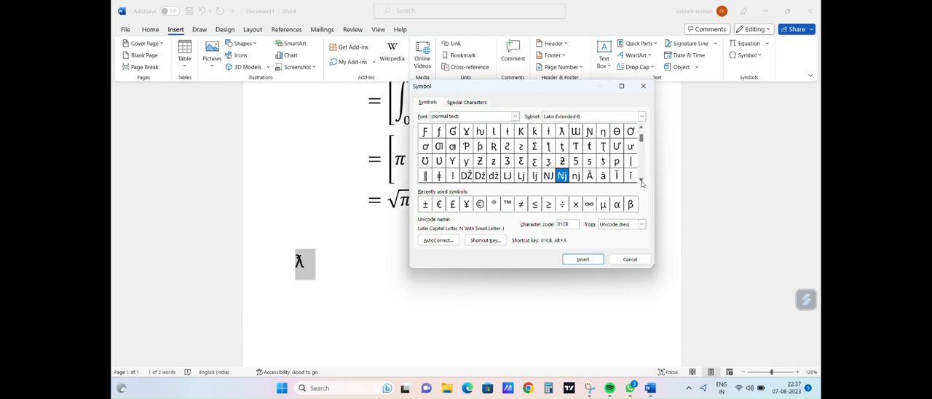
{"action": "left_click", "coordinate": [641, 182]}
{"action": "left_click", "coordinate": [642, 181]}
{"action": "left_click", "coordinate": [641, 181]}
{"action": "left_click", "coordinate": [642, 181]}
{"action": "left_click", "coordinate": [641, 181]}
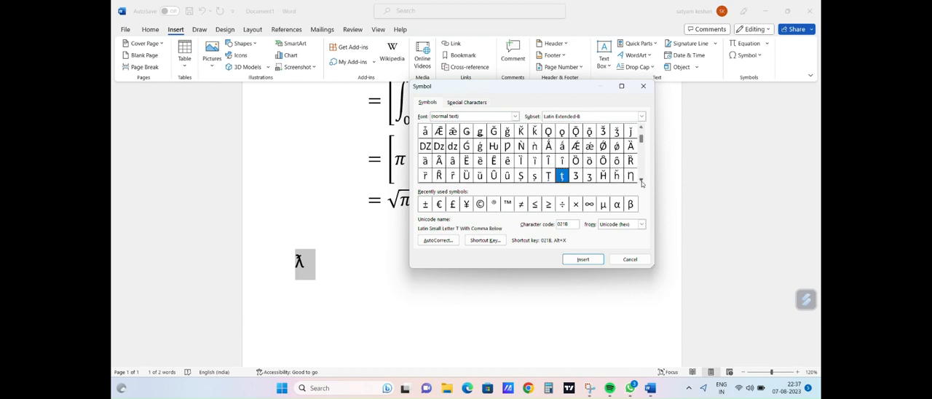
{"action": "left_click", "coordinate": [641, 182]}
{"action": "left_click", "coordinate": [642, 181]}
{"action": "left_click", "coordinate": [642, 181]}
{"action": "left_click", "coordinate": [641, 181]}
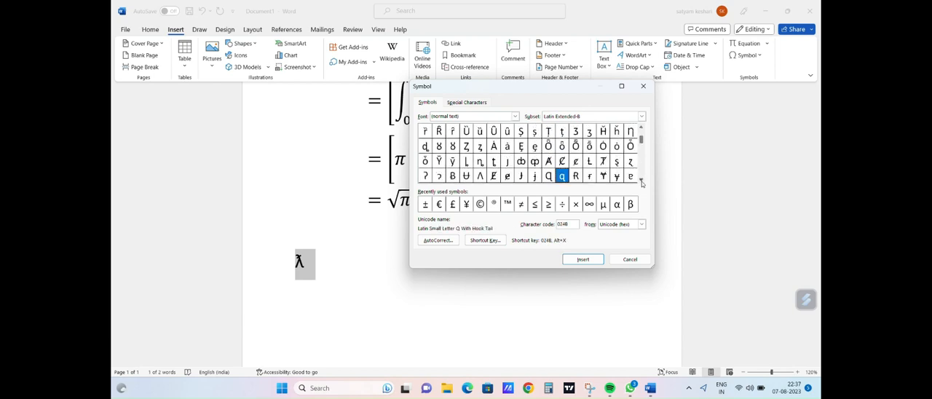
Step: Switch the symbol font to Aptos Display and look through its symbols from Basic Latin to Latin-1 Supplement
{"action": "left_click", "coordinate": [515, 117]}
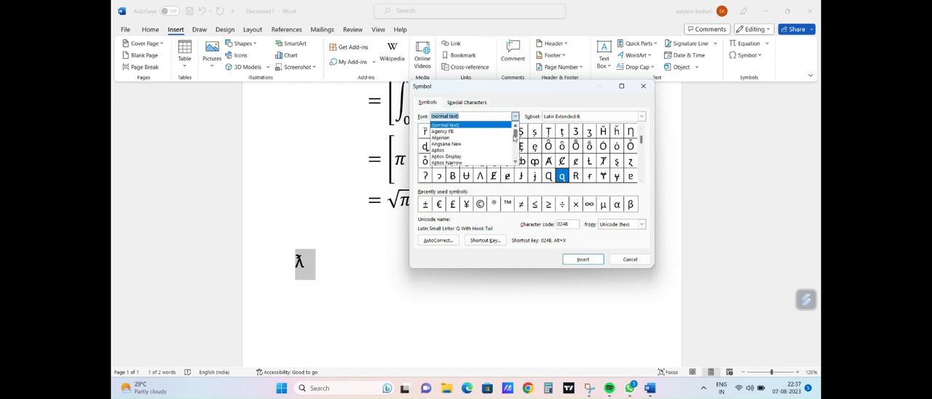
{"action": "left_click", "coordinate": [468, 159]}
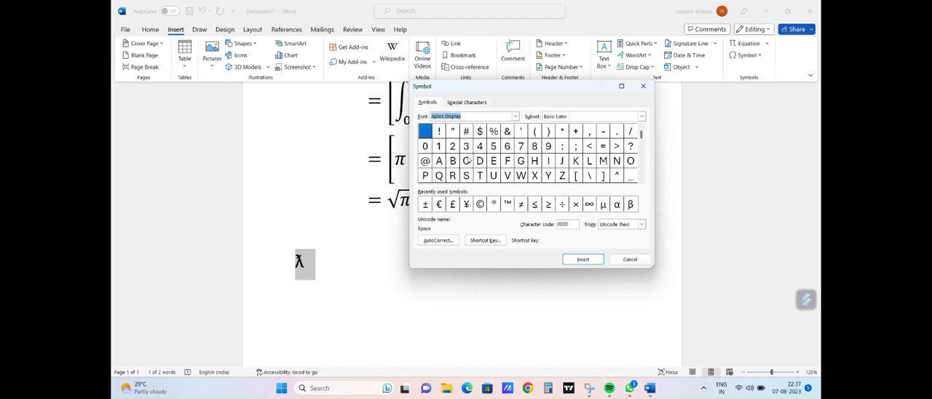
{"action": "left_click", "coordinate": [640, 182]}
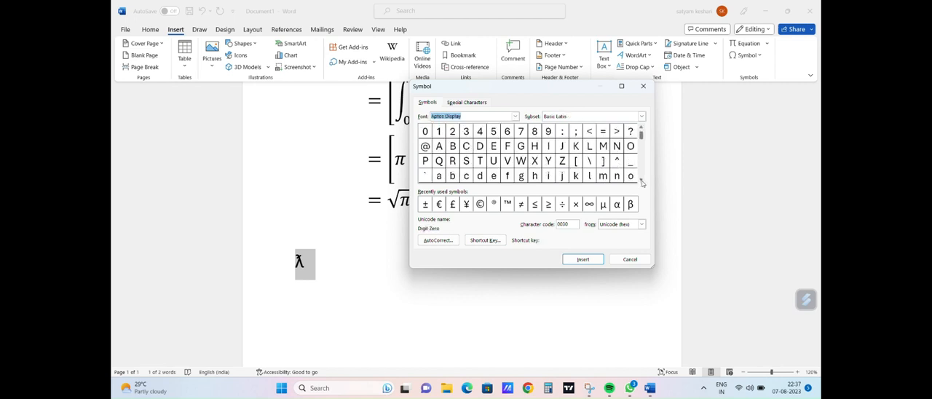
{"action": "left_click", "coordinate": [640, 182]}
{"action": "left_click", "coordinate": [640, 182]}
{"action": "left_click", "coordinate": [642, 183]}
{"action": "left_click", "coordinate": [642, 183]}
{"action": "left_click", "coordinate": [642, 183]}
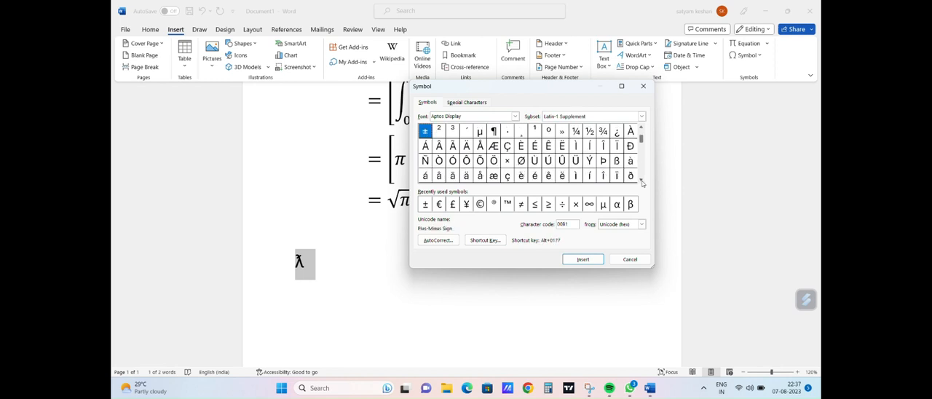
{"action": "left_click", "coordinate": [642, 183]}
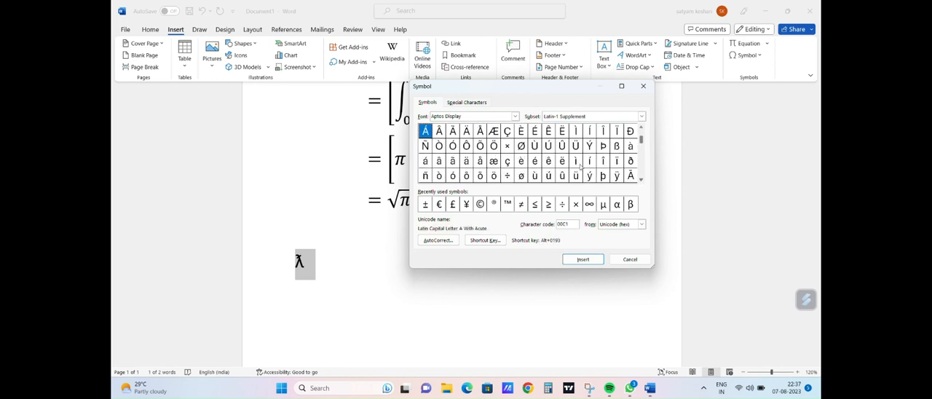
Step: Change the symbol font to Yu Gothic UI Semilight
{"action": "left_click", "coordinate": [515, 116]}
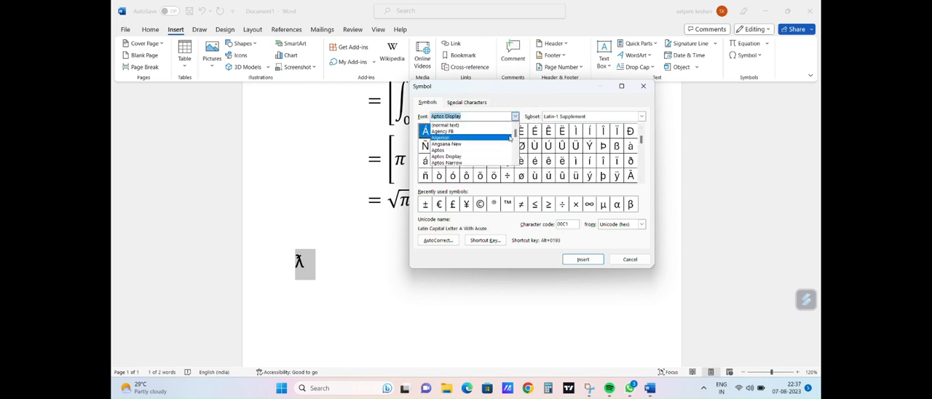
{"action": "scroll", "coordinate": [516, 136], "scroll_direction": "down", "scroll_amount": 4}
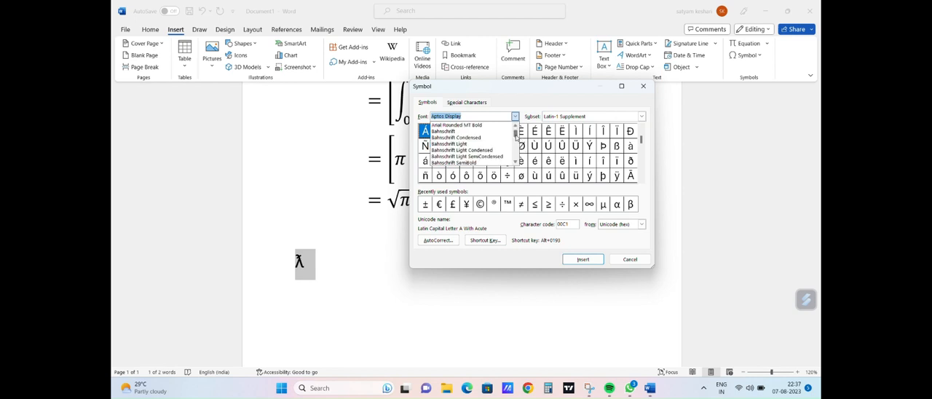
{"action": "left_click_drag", "start_coordinate": [516, 136], "coordinate": [519, 158]}
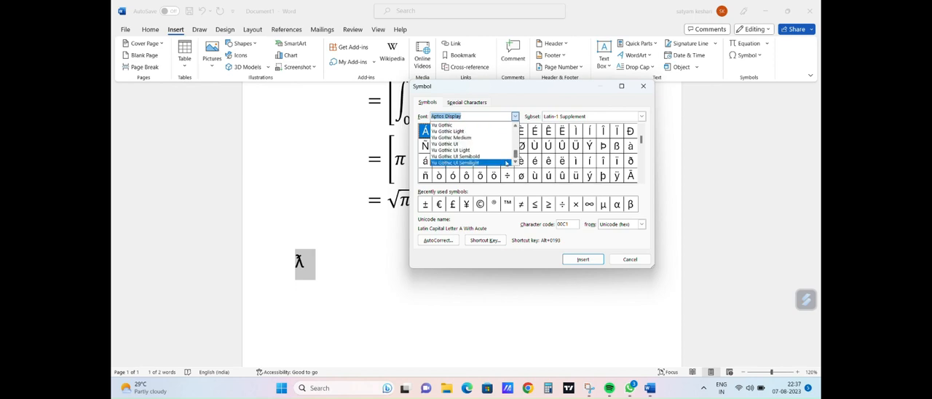
{"action": "left_click", "coordinate": [502, 162]}
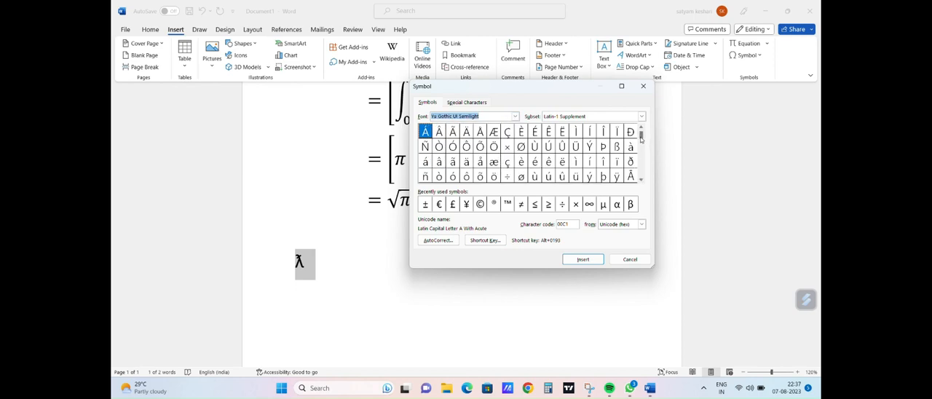
Step: Show the Latin Extended-B subset and look through the symbols up to CJK Compatibility Ideographs Supplement
{"action": "mouse_move", "coordinate": [641, 136]}
{"action": "left_mouse_down"}
{"action": "mouse_move", "coordinate": [641, 181]}
{"action": "mouse_move", "coordinate": [645, 139]}
{"action": "left_mouse_up"}
{"action": "left_click", "coordinate": [641, 116]}
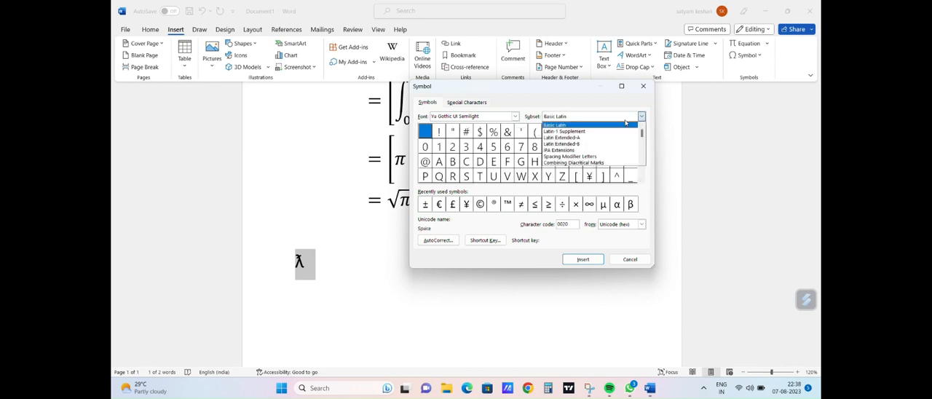
{"action": "left_click", "coordinate": [611, 148]}
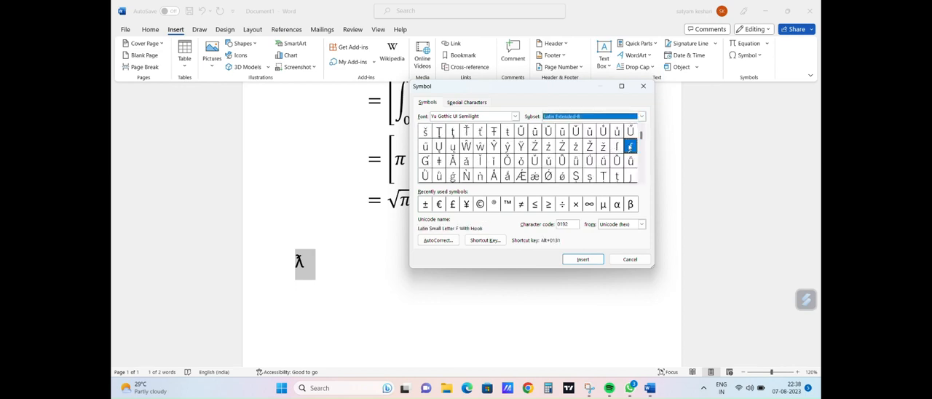
{"action": "left_click_drag", "start_coordinate": [643, 138], "coordinate": [642, 180]}
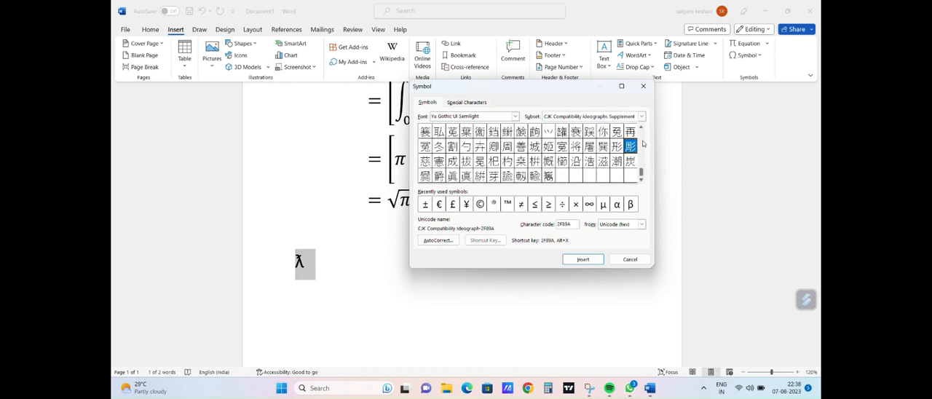
Step: Switch to the CJK Compatibility Forms subset and select the Fullwidth Dollar Sign to check its shortcut
{"action": "left_click", "coordinate": [641, 117]}
{"action": "left_click", "coordinate": [609, 131]}
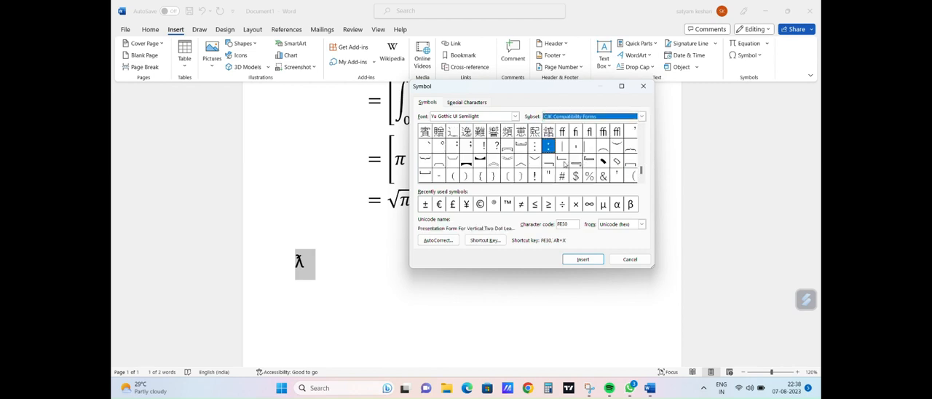
{"action": "left_click", "coordinate": [566, 163]}
{"action": "left_click", "coordinate": [573, 178]}
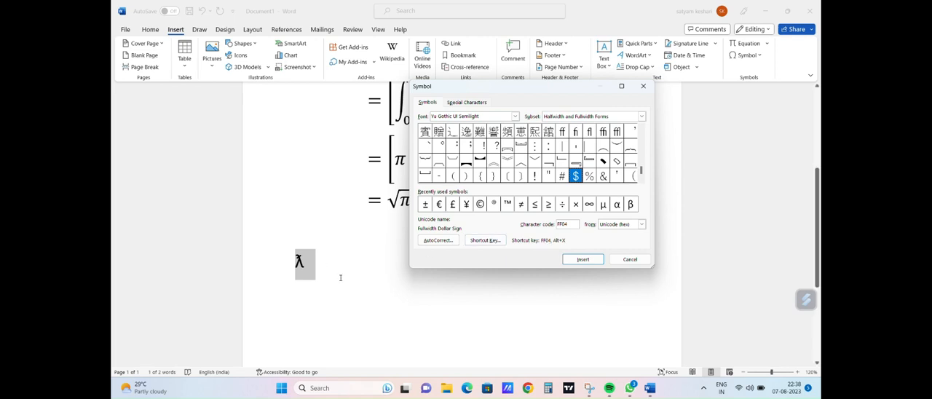
Step: Replace the lambda below the equation with the code FF04 and convert it to a fullwidth dollar sign
{"action": "left_click", "coordinate": [309, 266]}
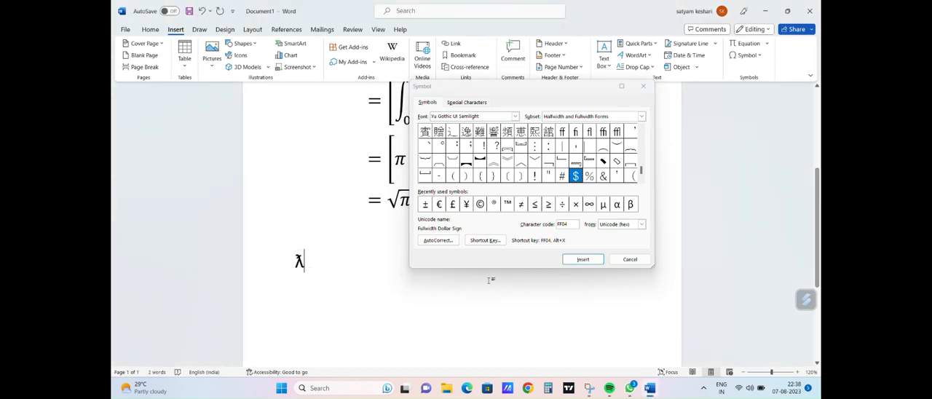
{"action": "double_click", "coordinate": [299, 261]}
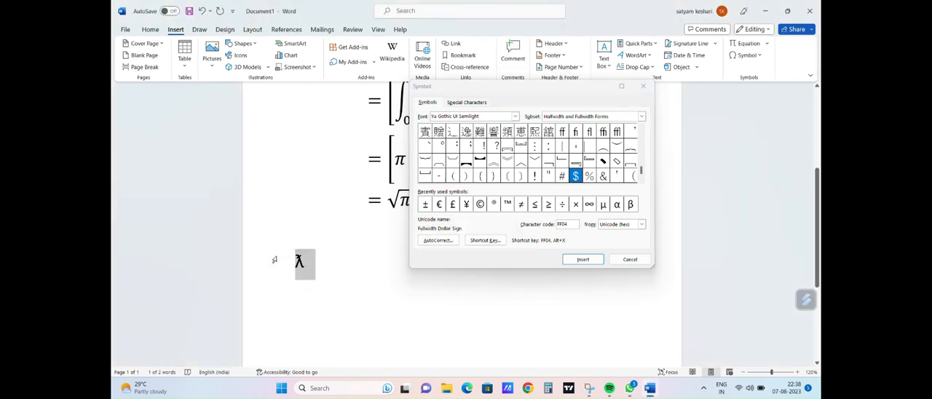
{"action": "key", "text": "BackSpace"}
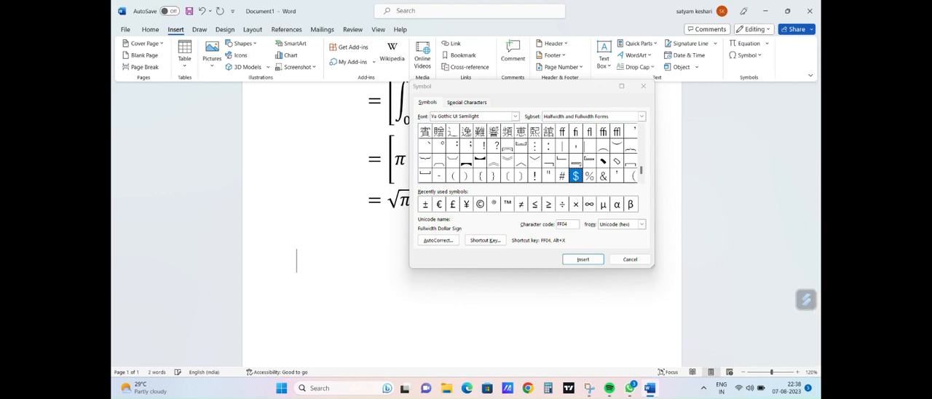
{"action": "type", "text": "FF04"}
{"action": "key", "text": "alt+x"}
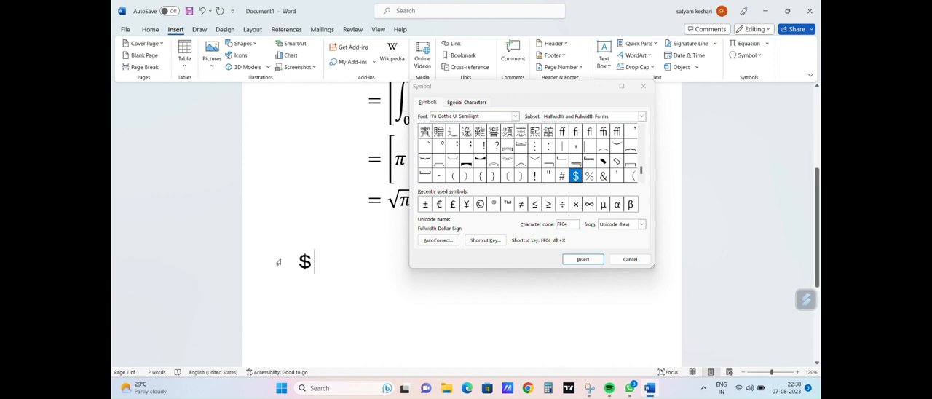
Step: Review the available character code formats without changing Unicode (hex), and close the symbol dialog
{"action": "left_click", "coordinate": [564, 242]}
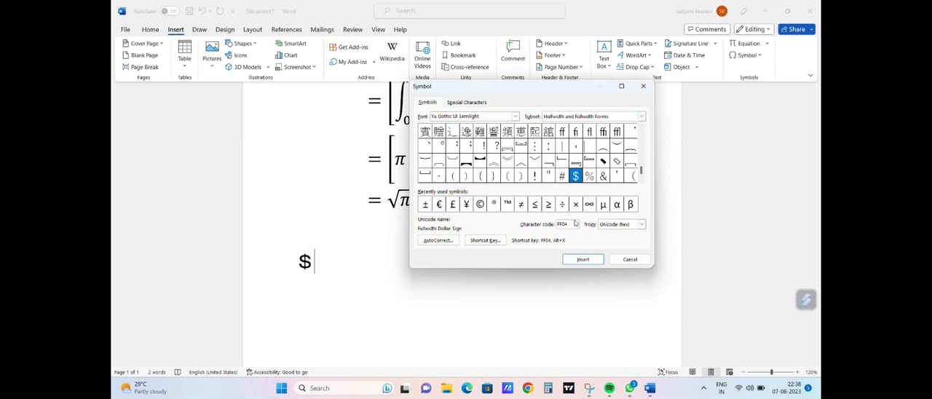
{"action": "left_click", "coordinate": [641, 225]}
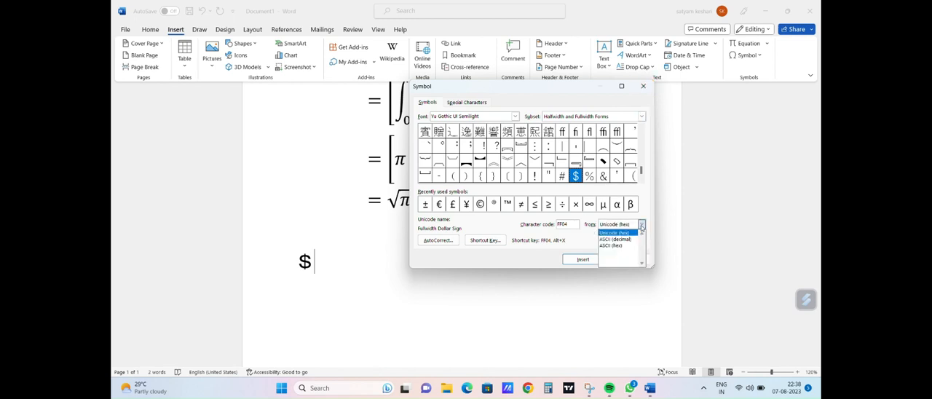
{"action": "left_click", "coordinate": [701, 205]}
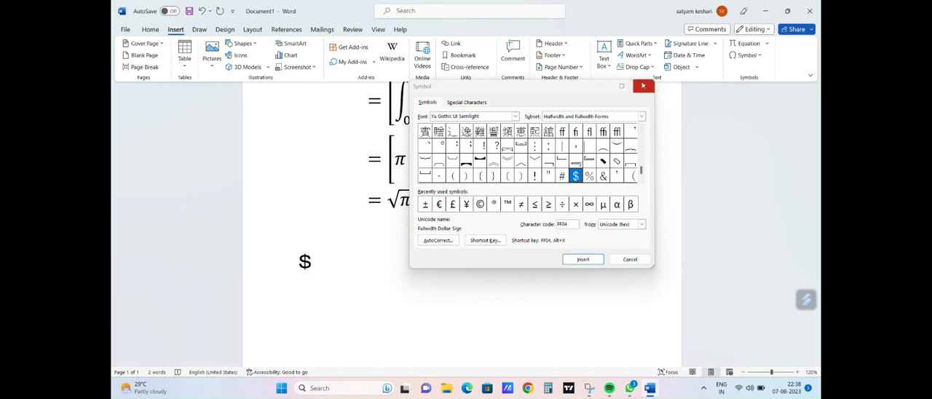
{"action": "left_click", "coordinate": [622, 94]}
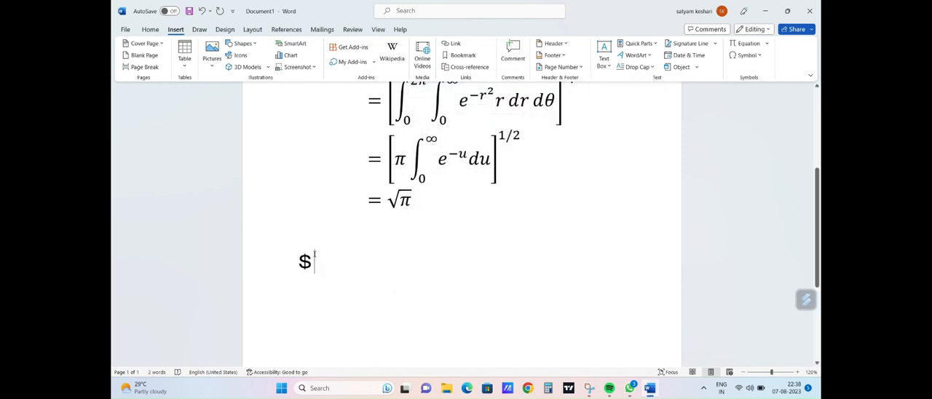